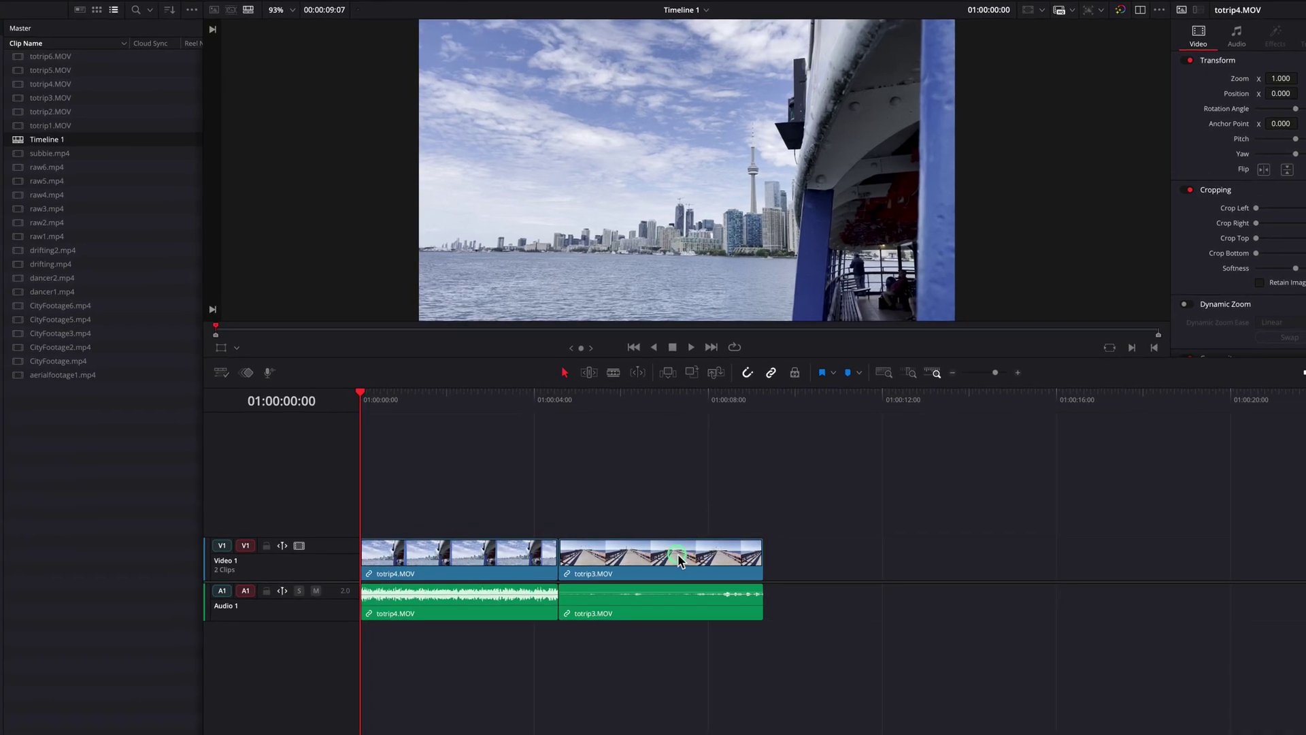
Select totrip3.MOV and paste it at a playhead placed past the end of the clips.
left_click(678, 554)
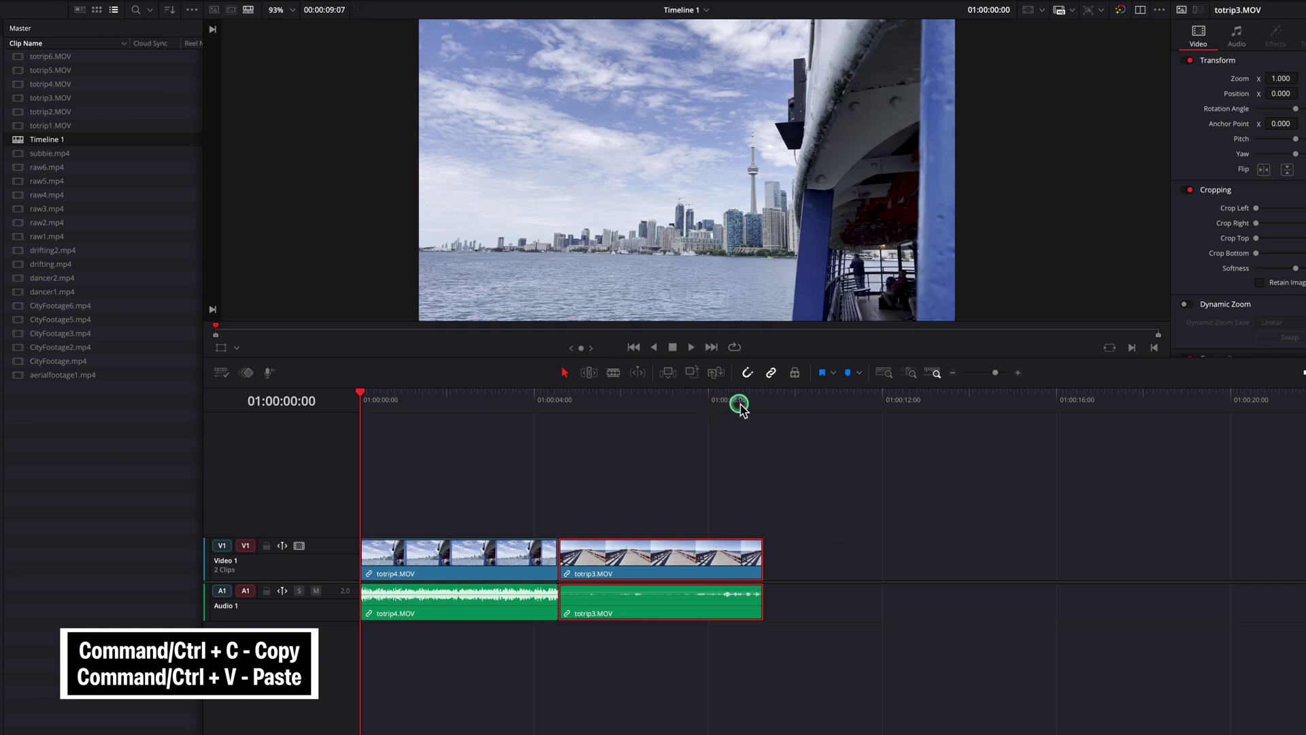
left_click_drag(740, 405, 782, 412)
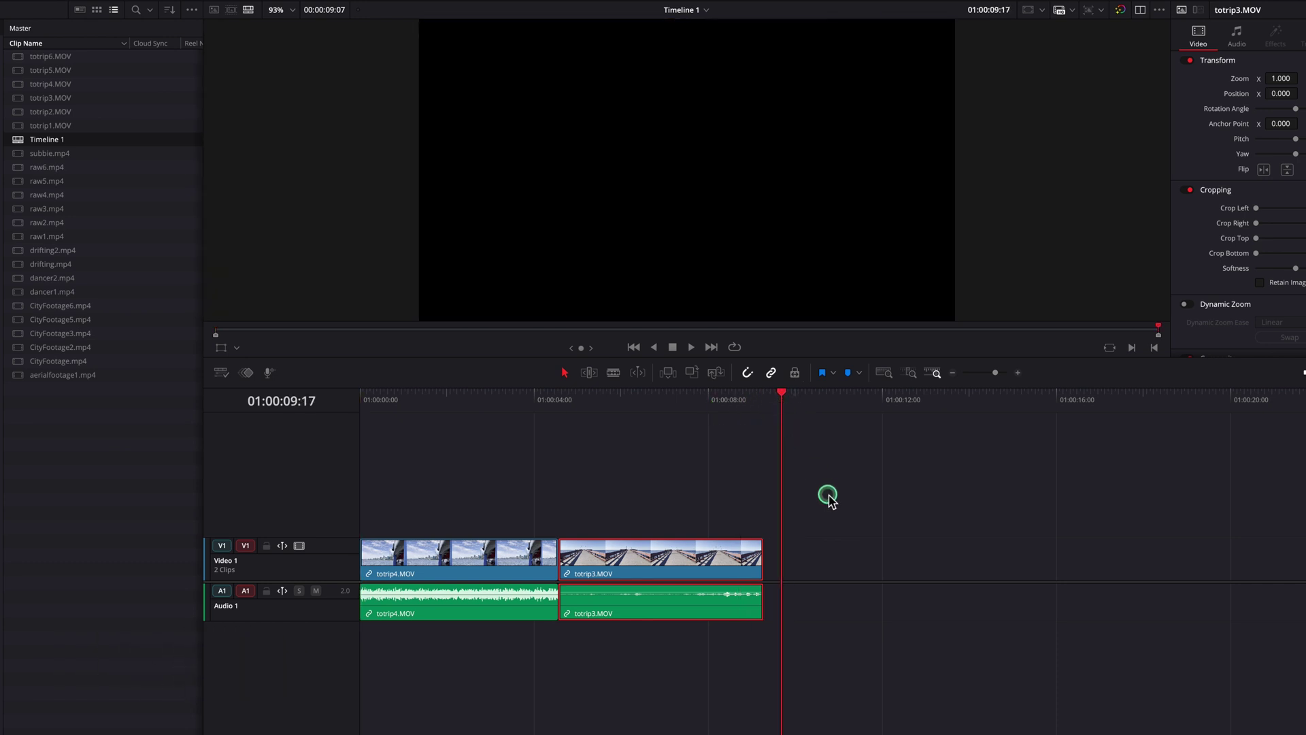
key("ctrl+v")
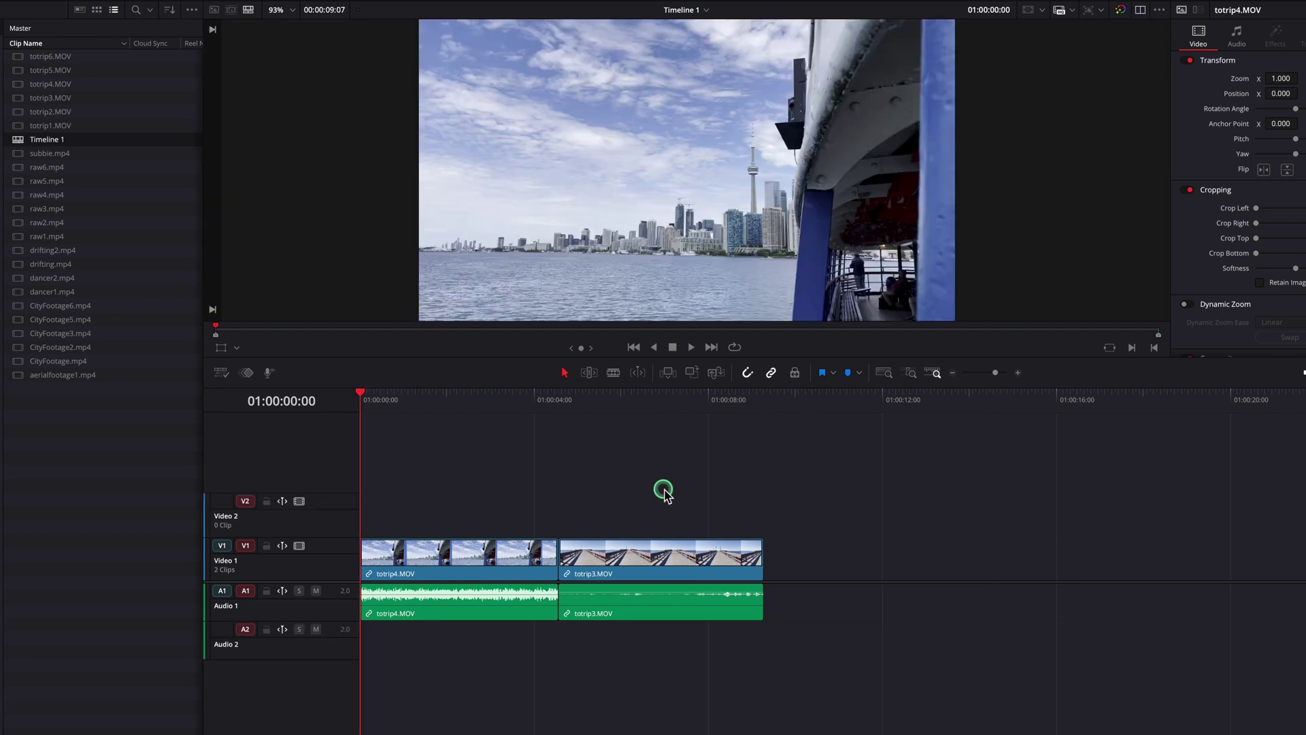
Paste totrip3.MOV twice at a playhead placed just past the end of the clips.
left_click(688, 559)
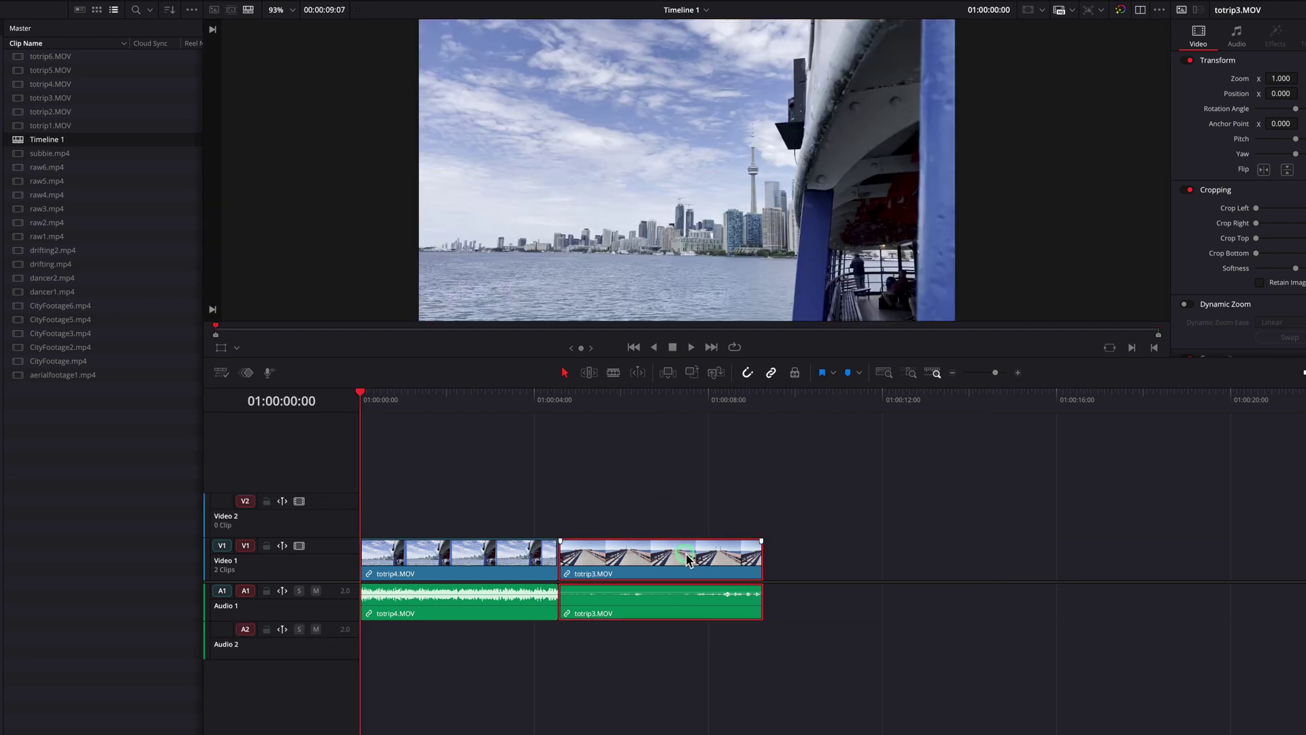
left_click(778, 404)
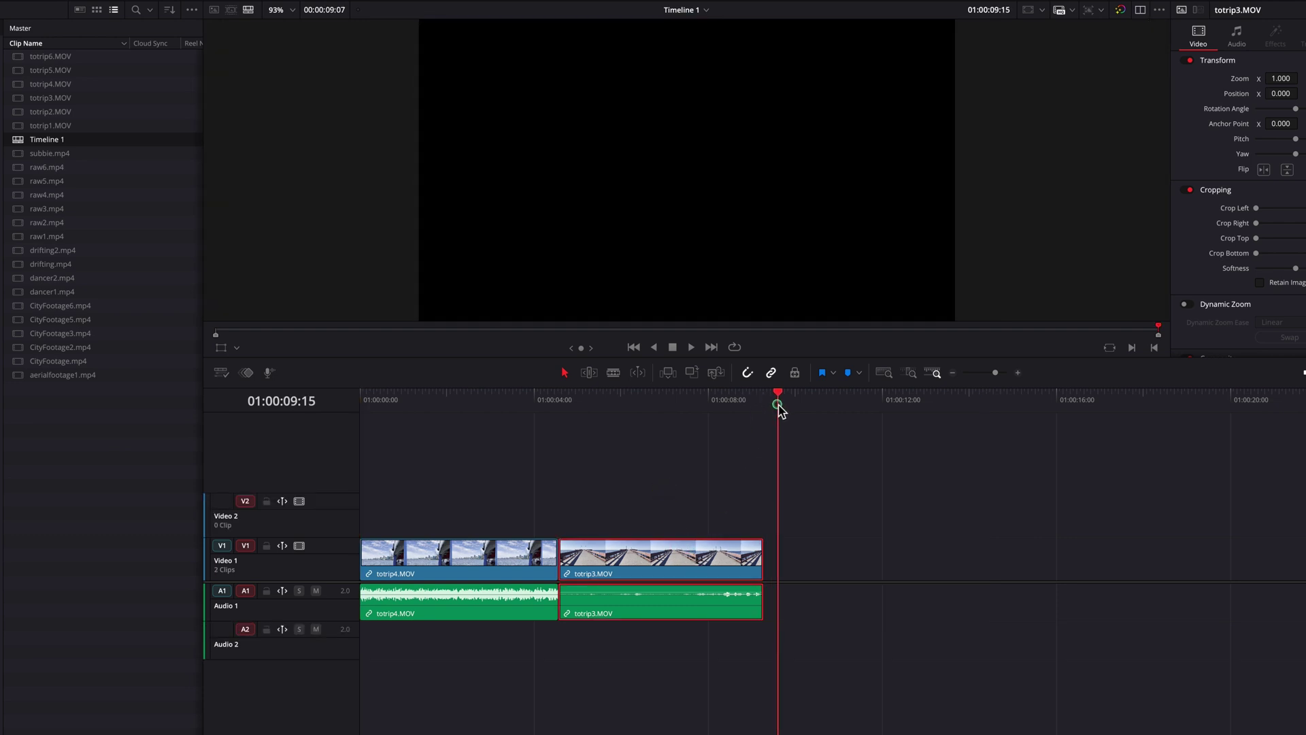
key("ctrl+v")
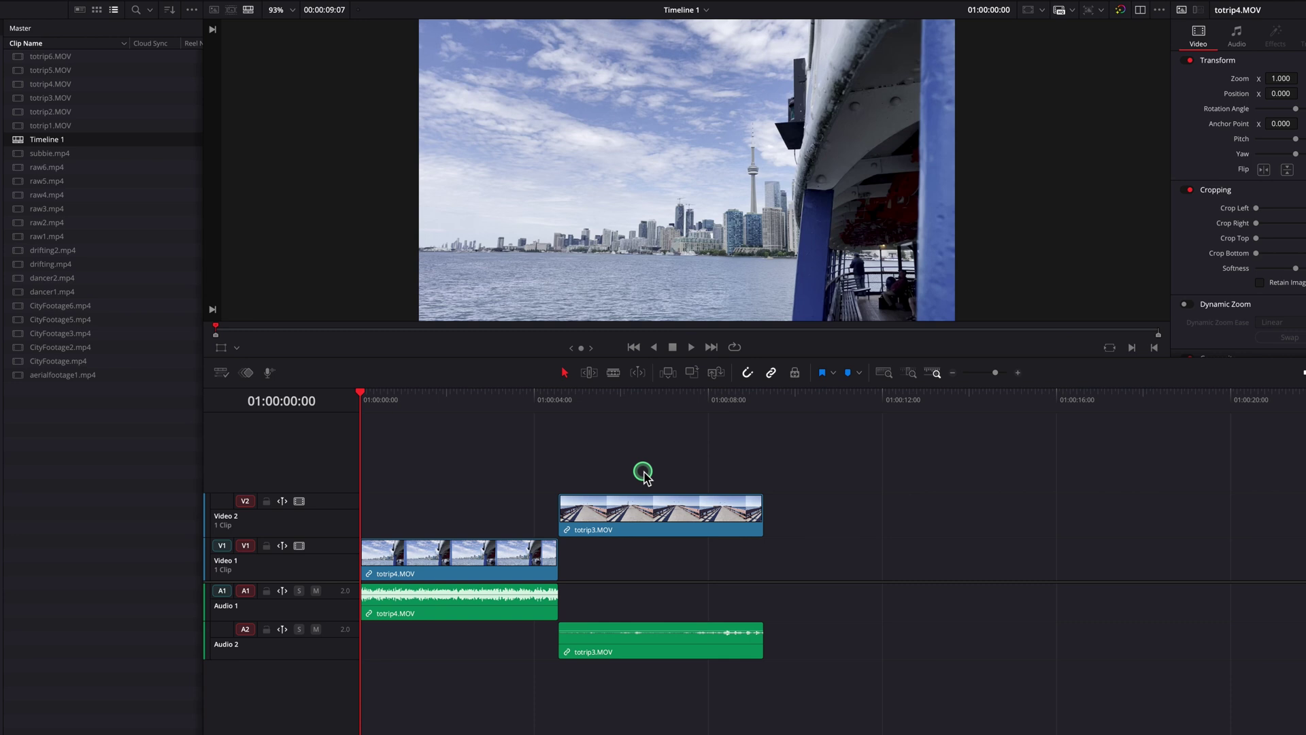
left_click(658, 528)
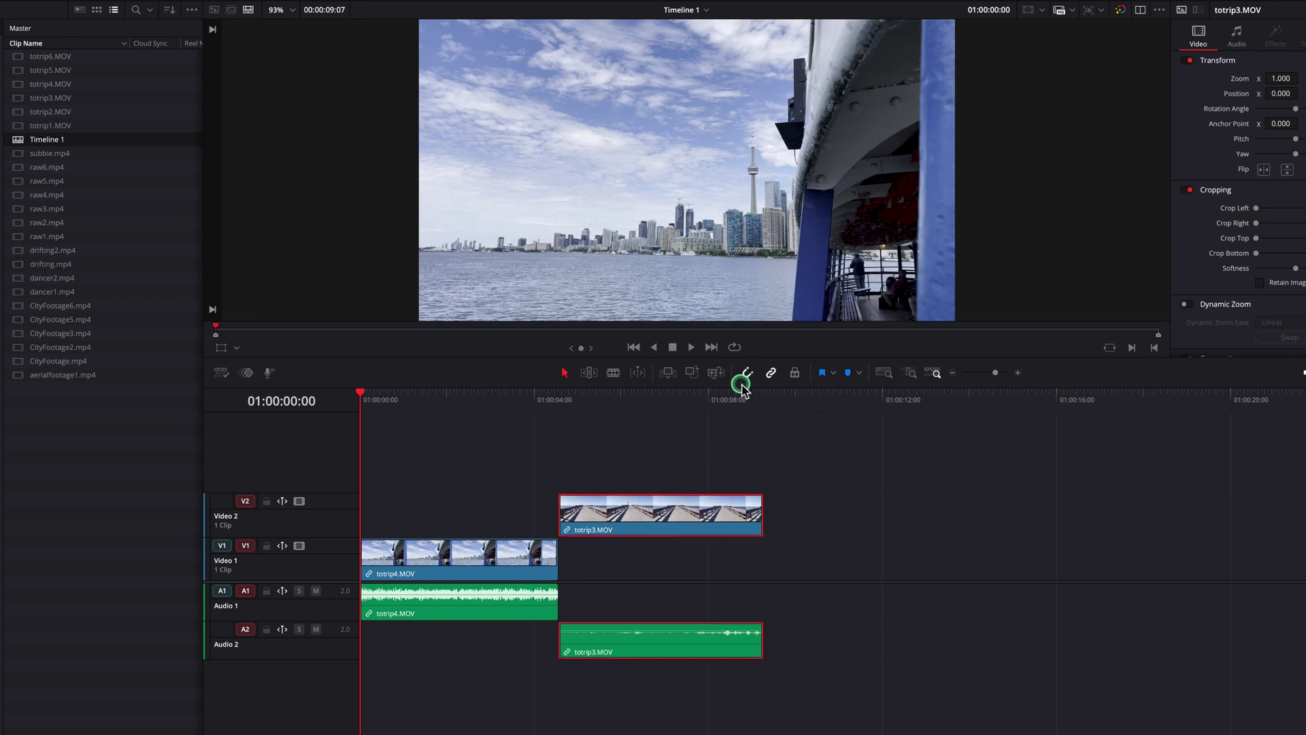
mouse_move(796, 398)
left_mouse_down()
mouse_move(808, 401)
mouse_move(790, 403)
left_mouse_up()
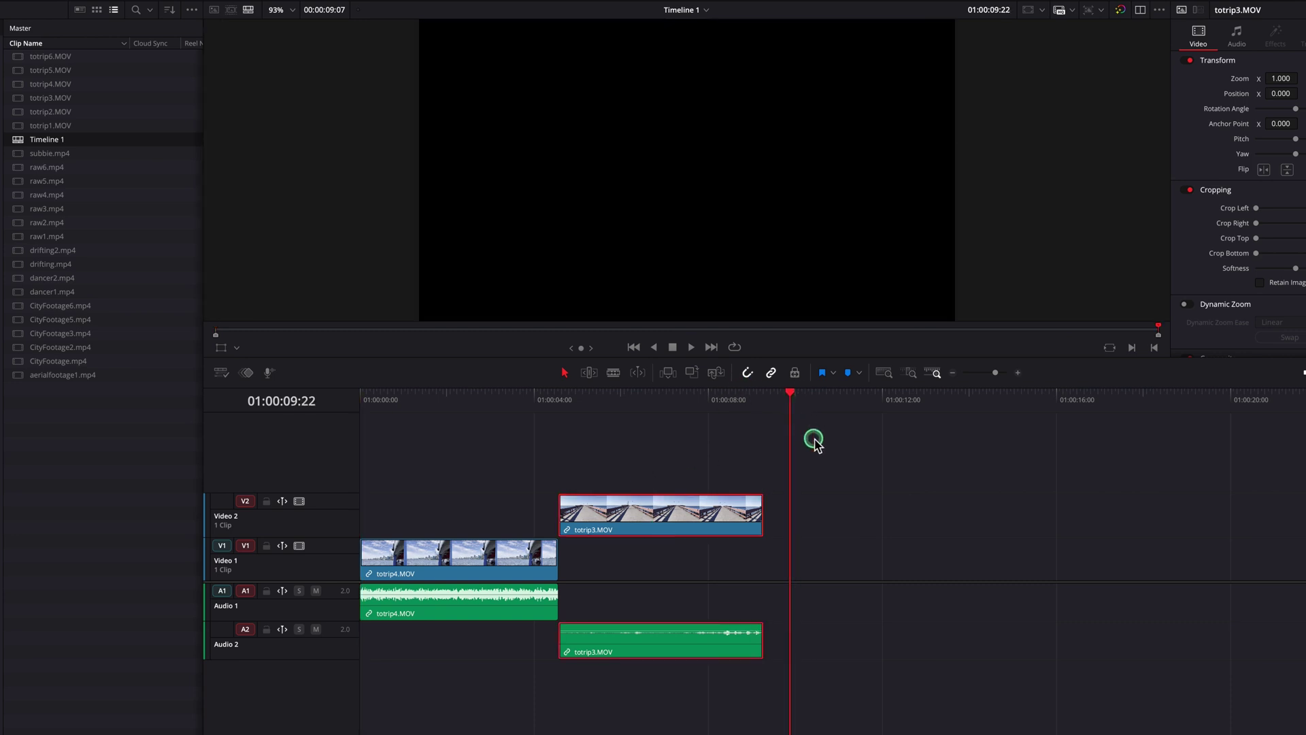
key("ctrl+v")
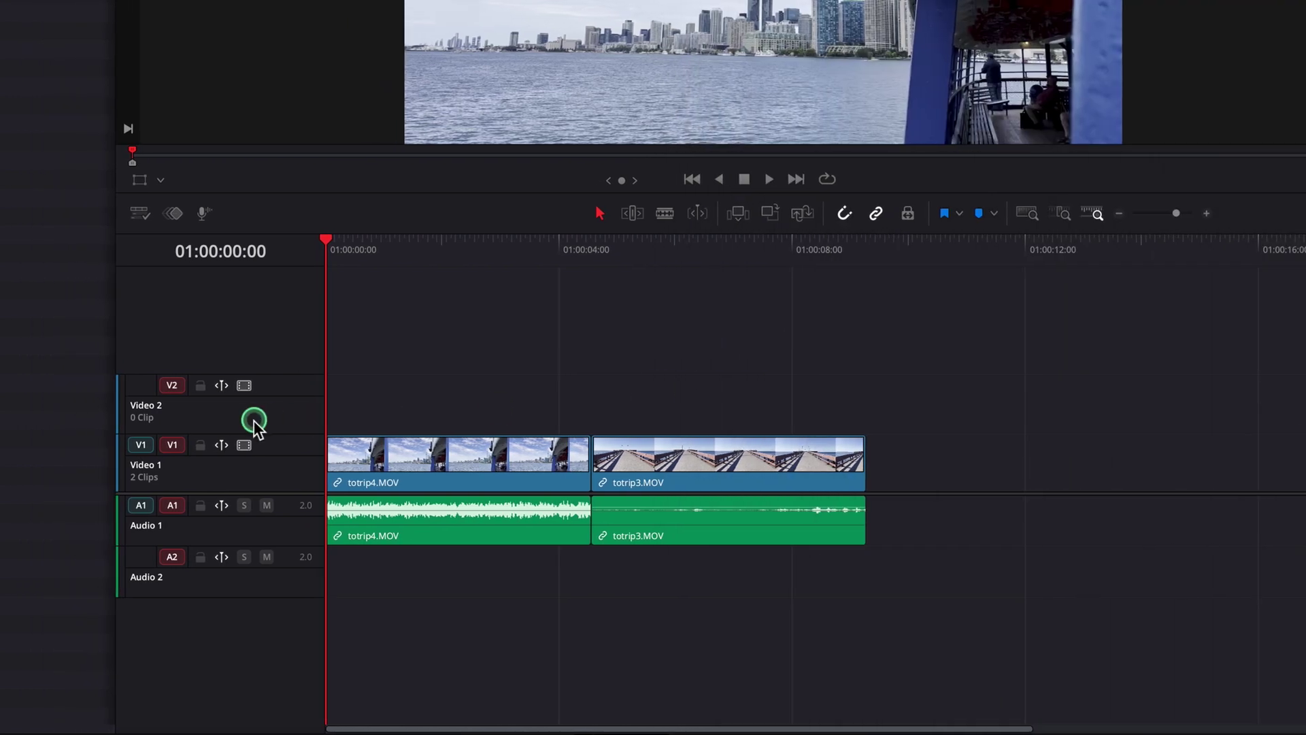
Turn off Video 1 and Audio 1 destinations and paste totrip3.MOV at about 10 seconds.
left_click(172, 445)
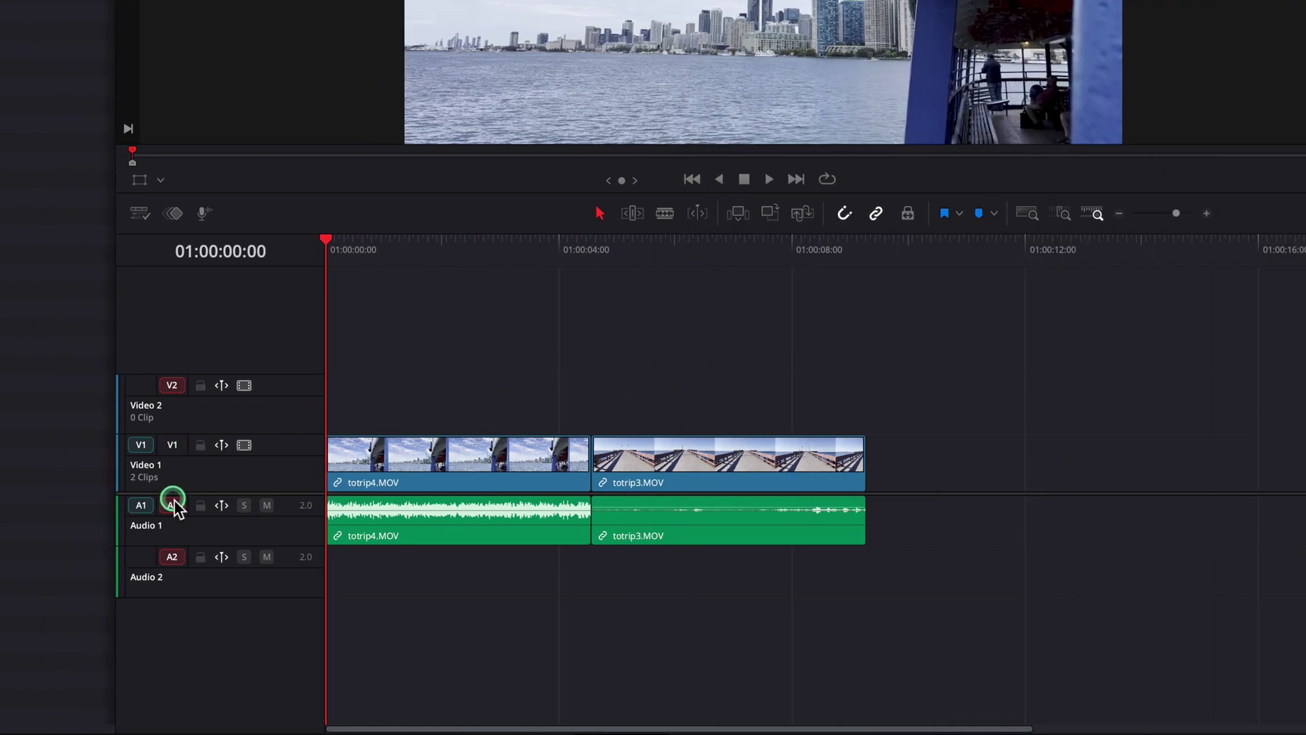
left_click(172, 505)
left_click(758, 469)
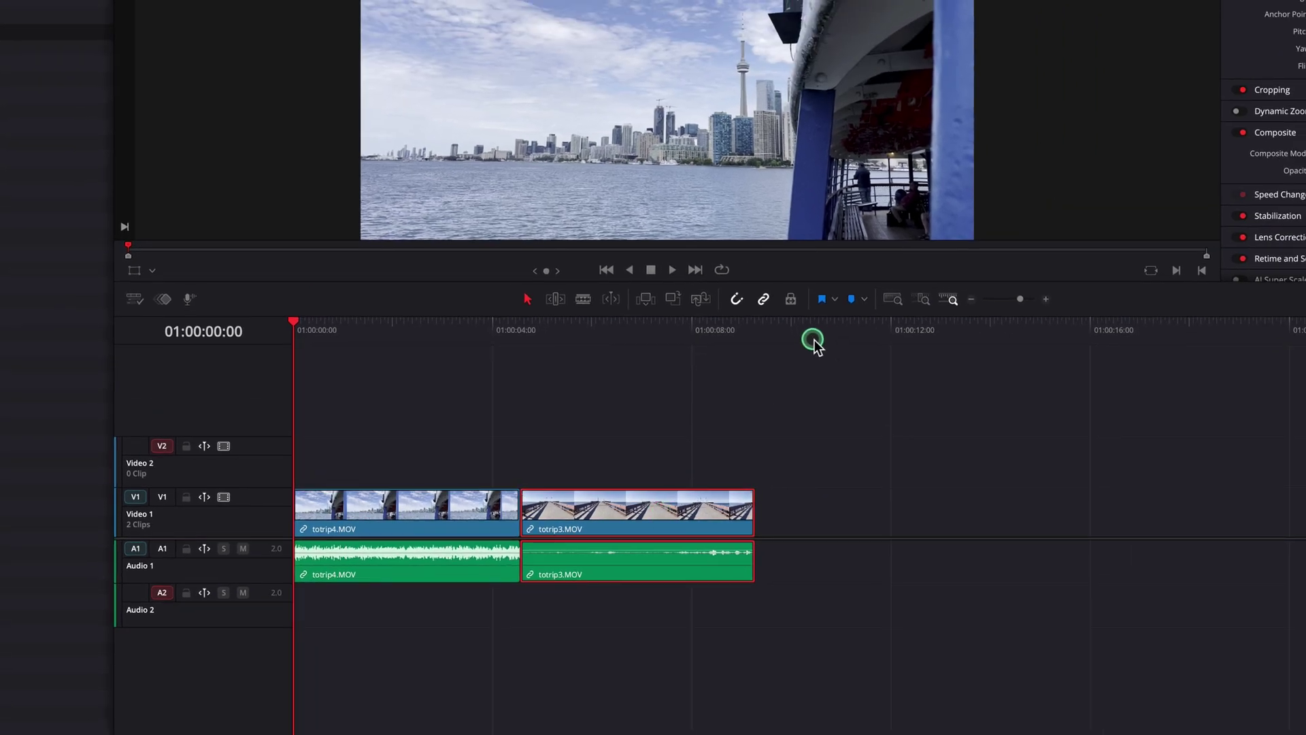
left_click_drag(813, 340, 797, 344)
key("ctrl+v")
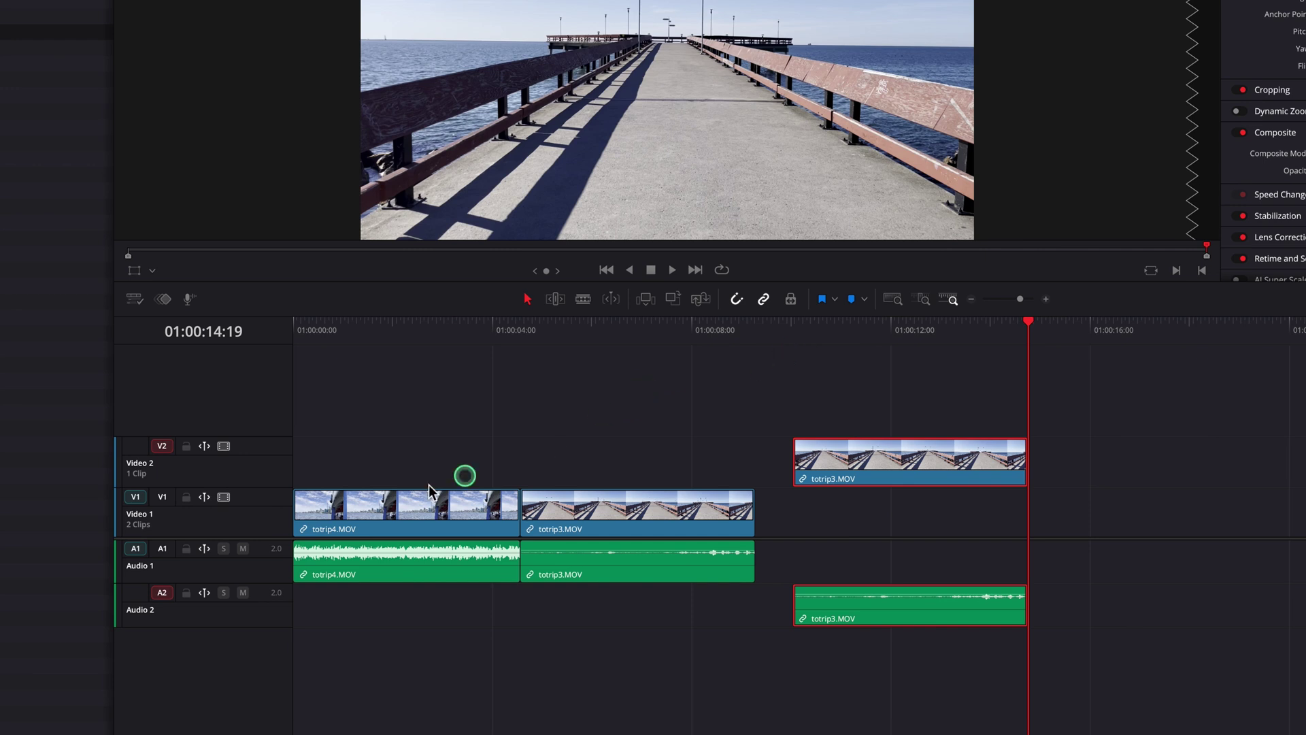
Re-enable Video 1 and Audio 1 as paste destinations.
left_click(161, 499)
left_click(162, 549)
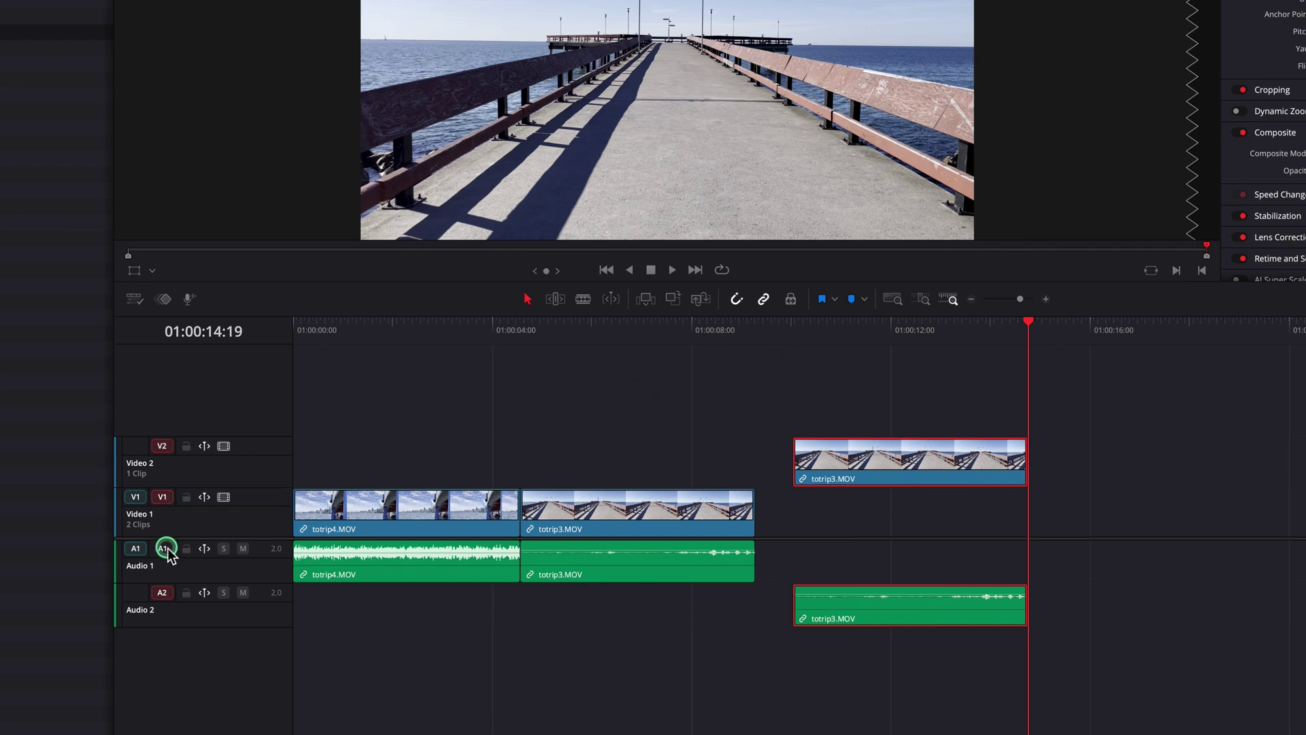
left_click(366, 447)
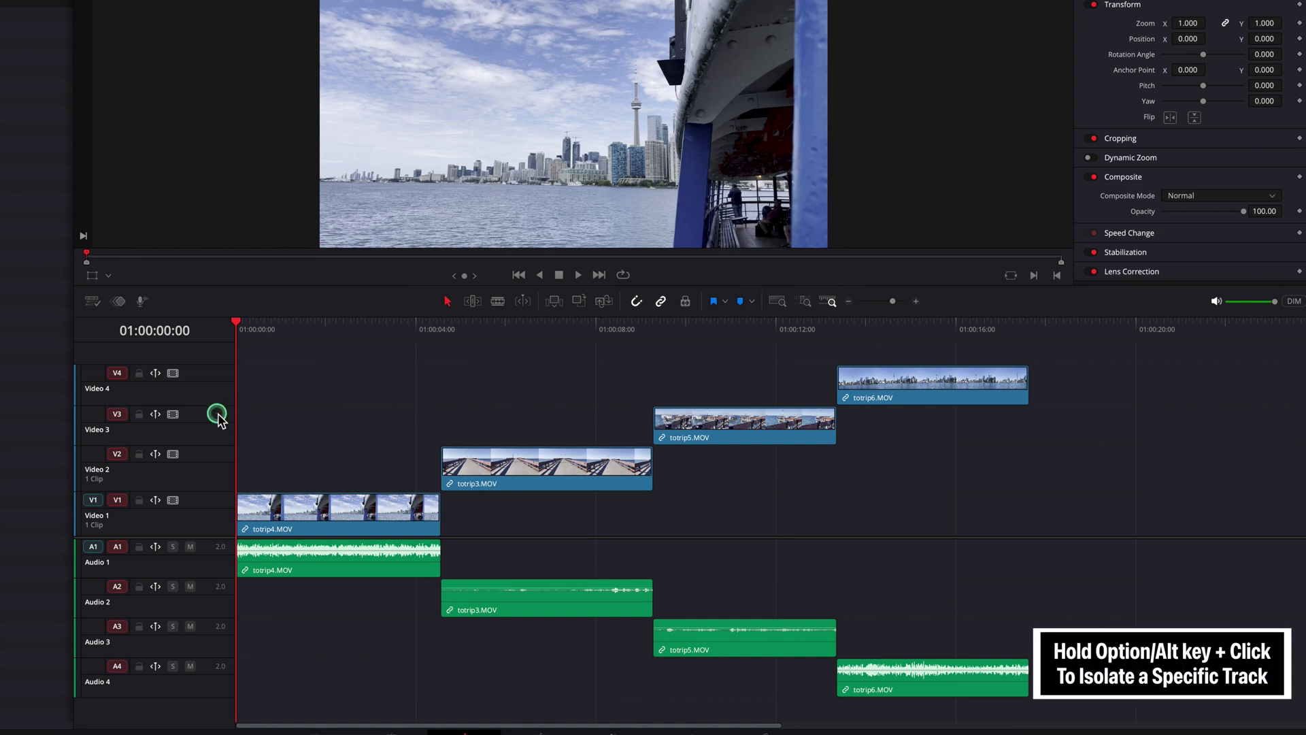
Target only Video 3 and Audio 3, then switch video destinations to Video 1, 2 and 4.
left_click(117, 414, "alt")
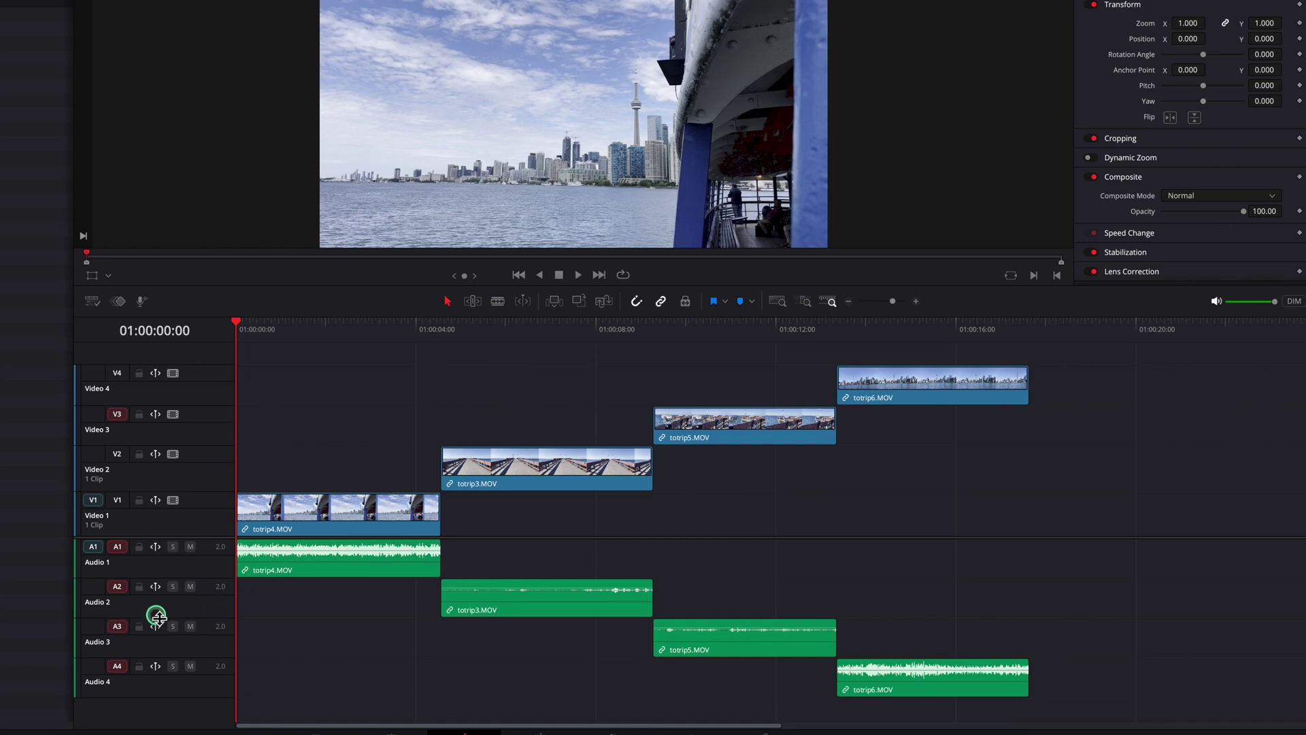
left_click(116, 627, "alt")
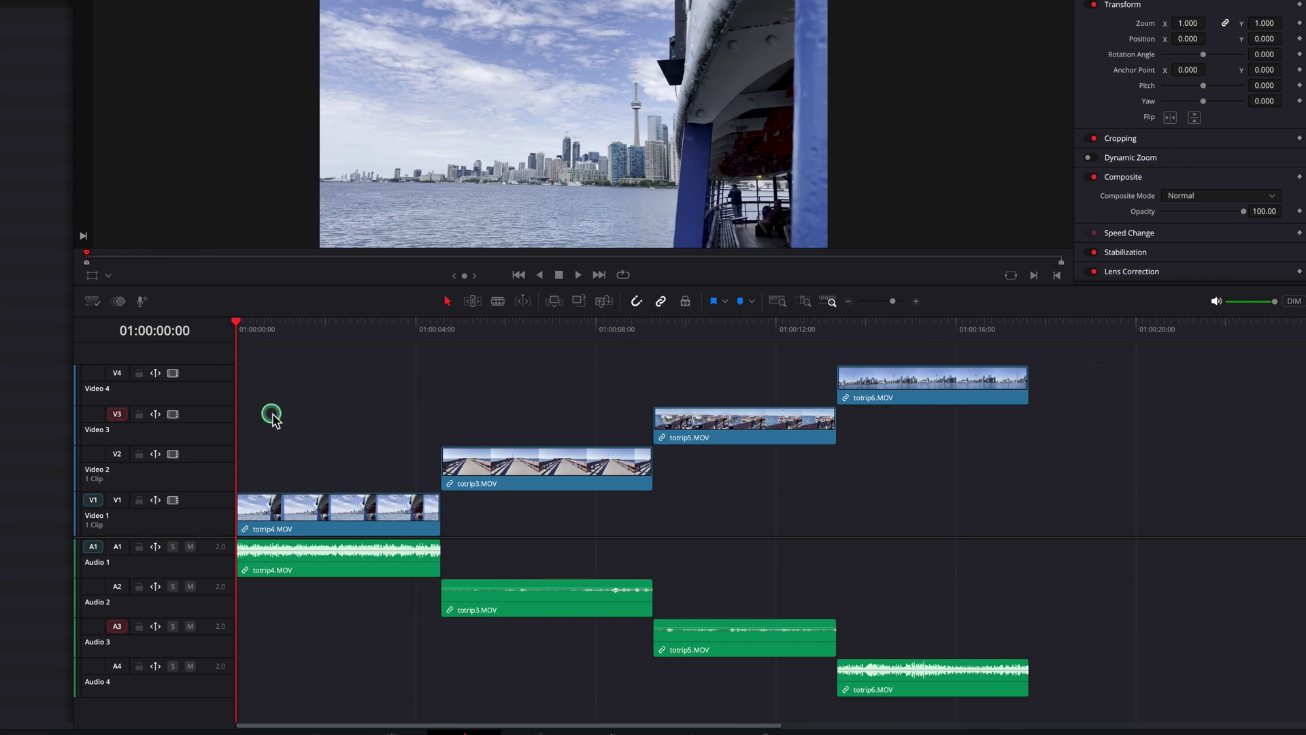
left_click(117, 413, "alt")
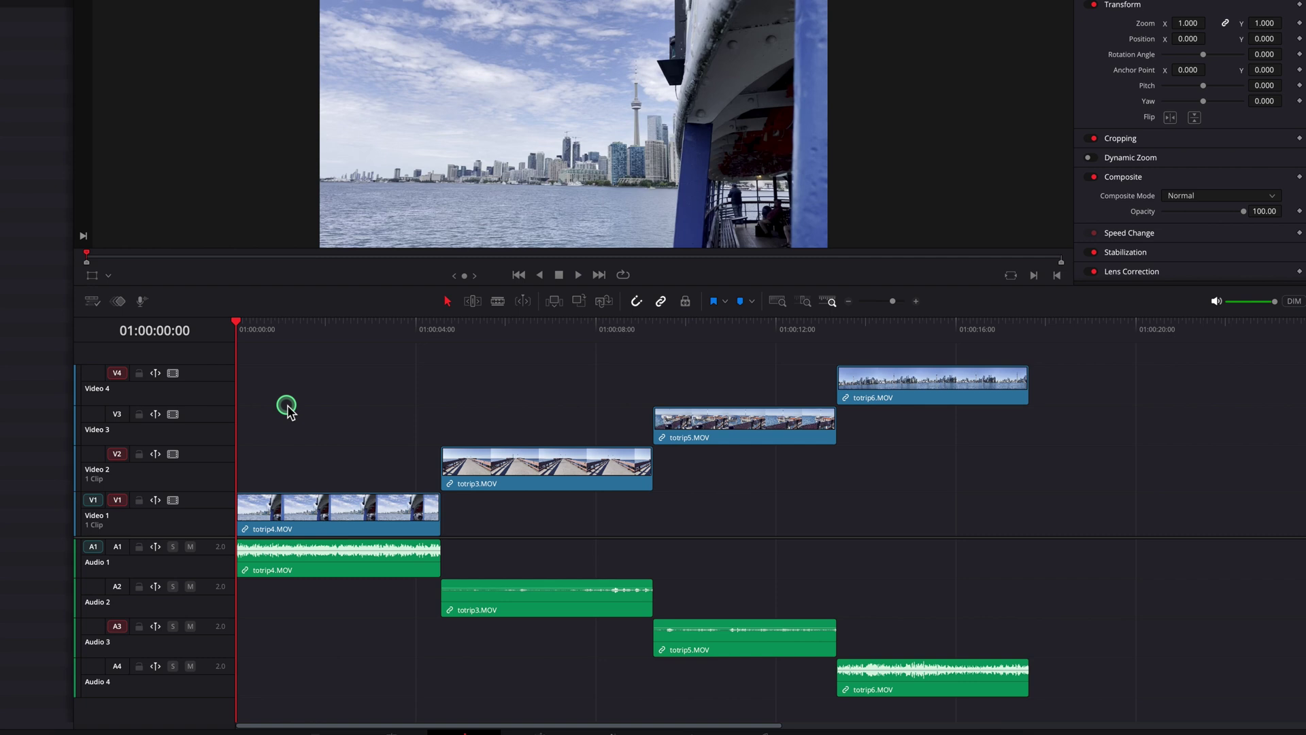
Undo back to Video 3-only targeting and paste totrip4.MOV after the last clip.
key("ctrl+z")
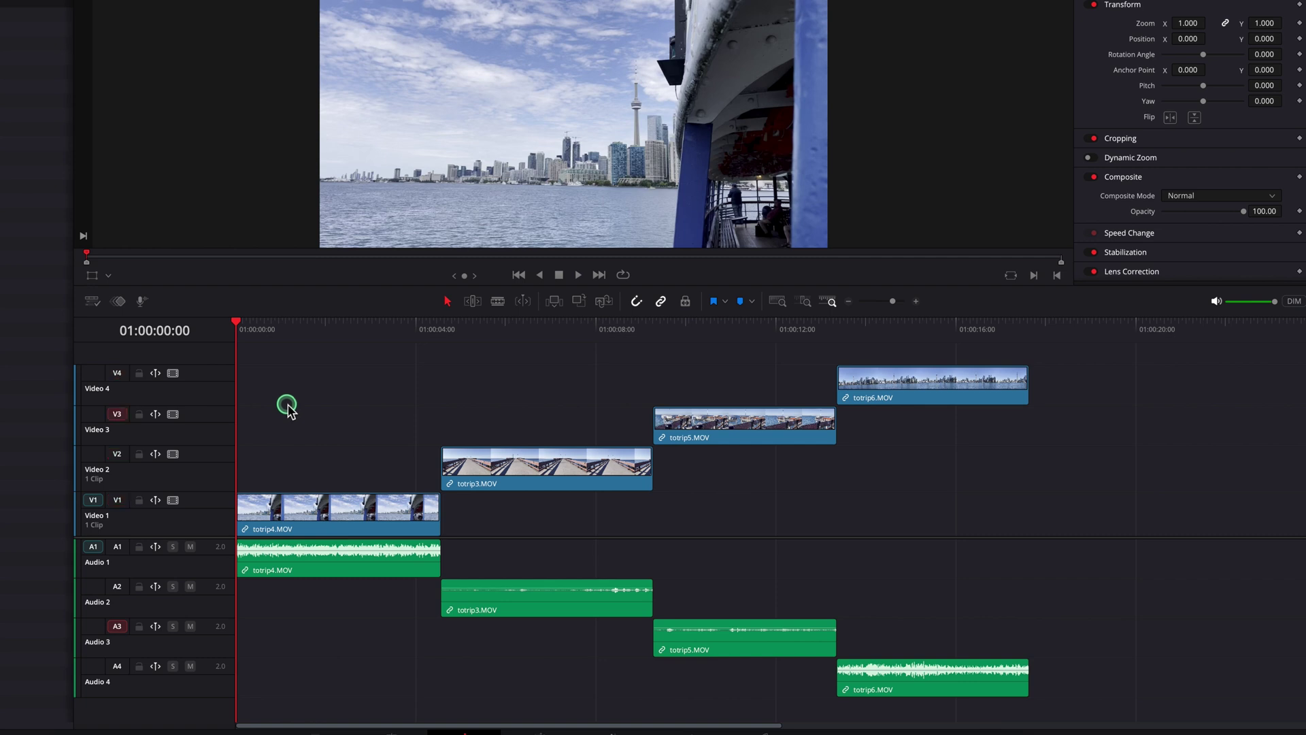
left_click(338, 516)
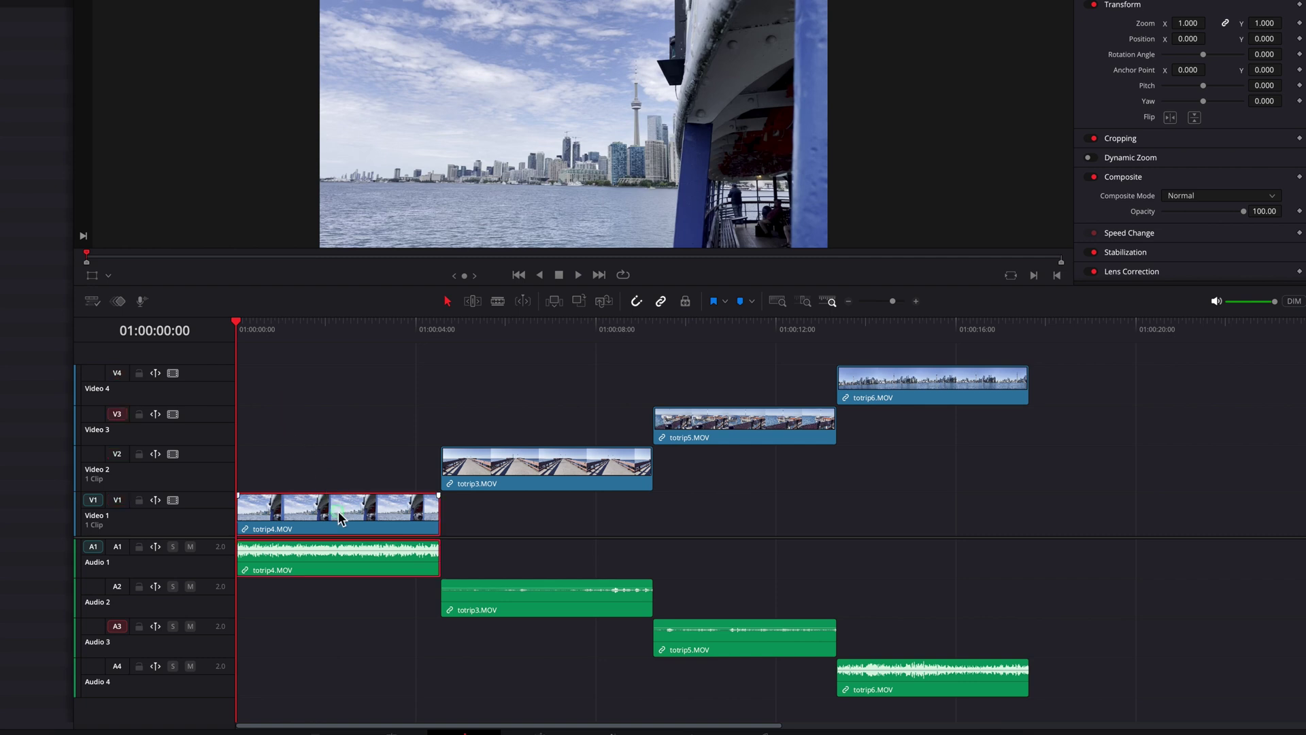
left_click_drag(1014, 326, 1051, 334)
key("ctrl+v")
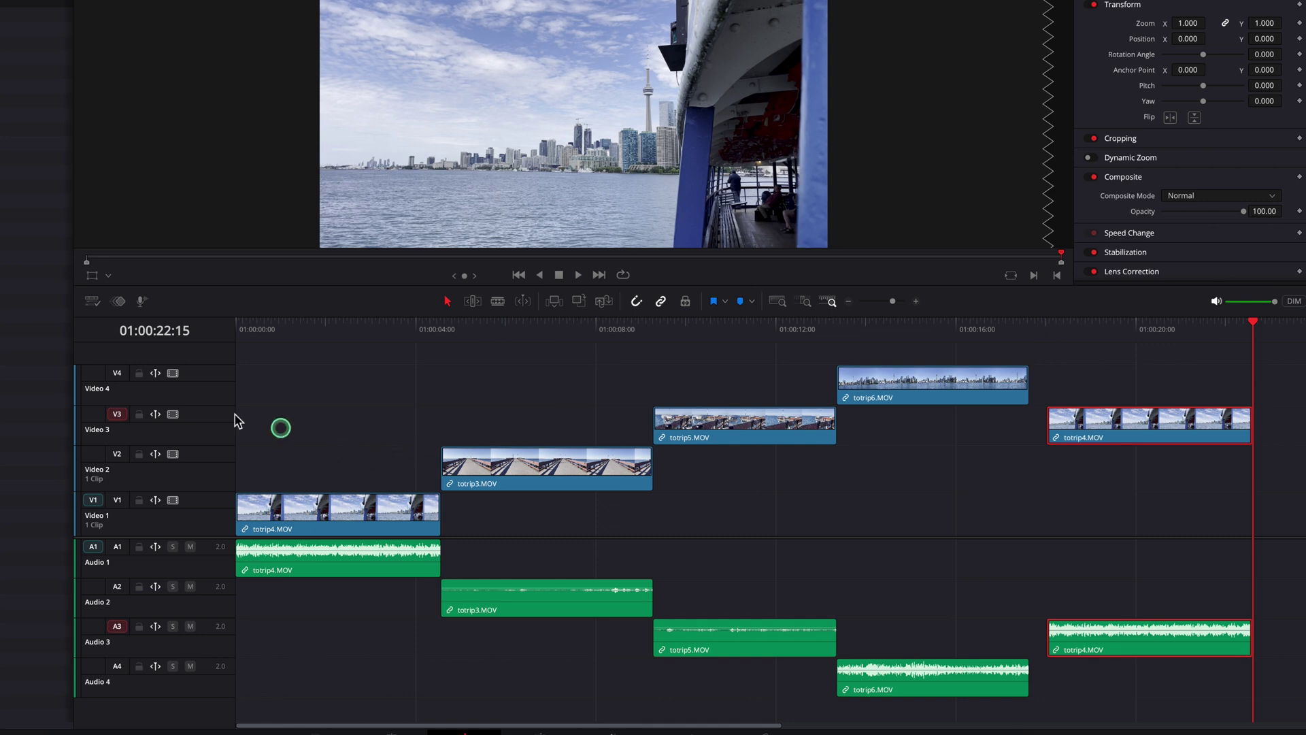
left_click(116, 454)
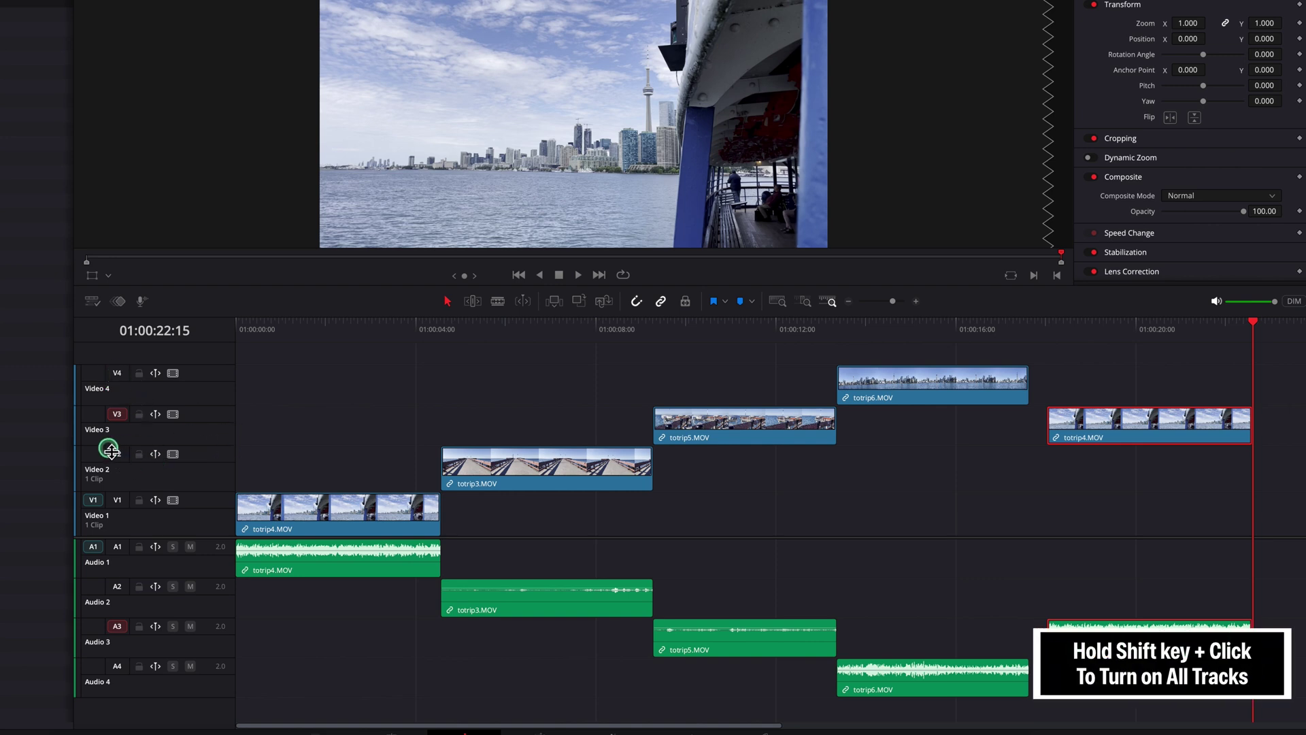
left_click(119, 457, "shift")
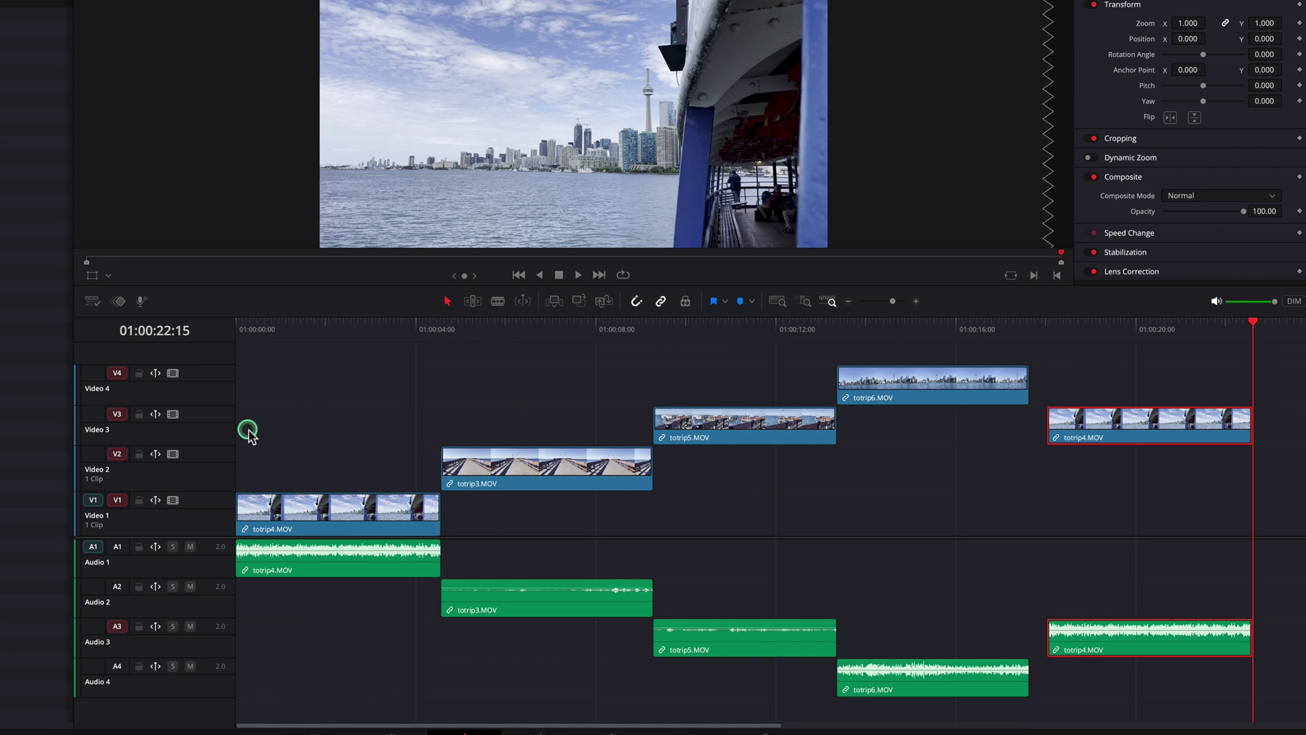
left_click(118, 546, "shift")
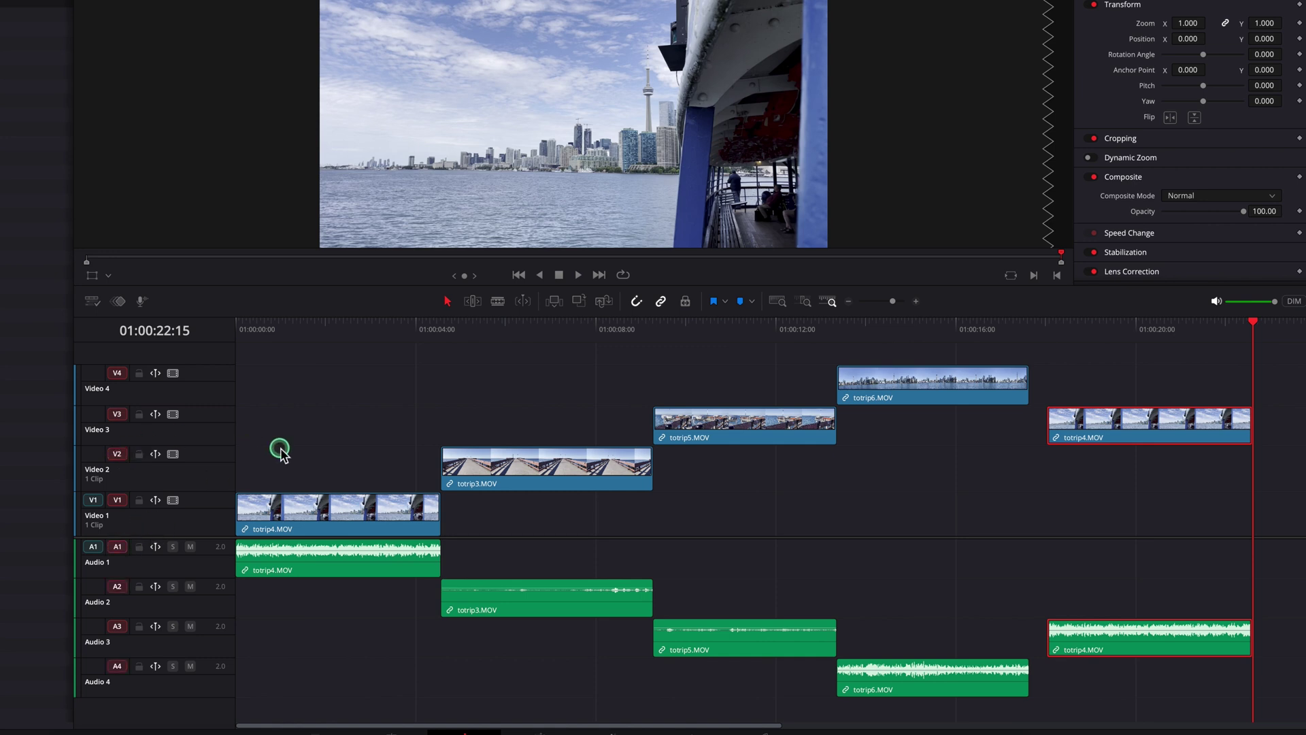
key("ctrl+z")
key("ctrl+z")
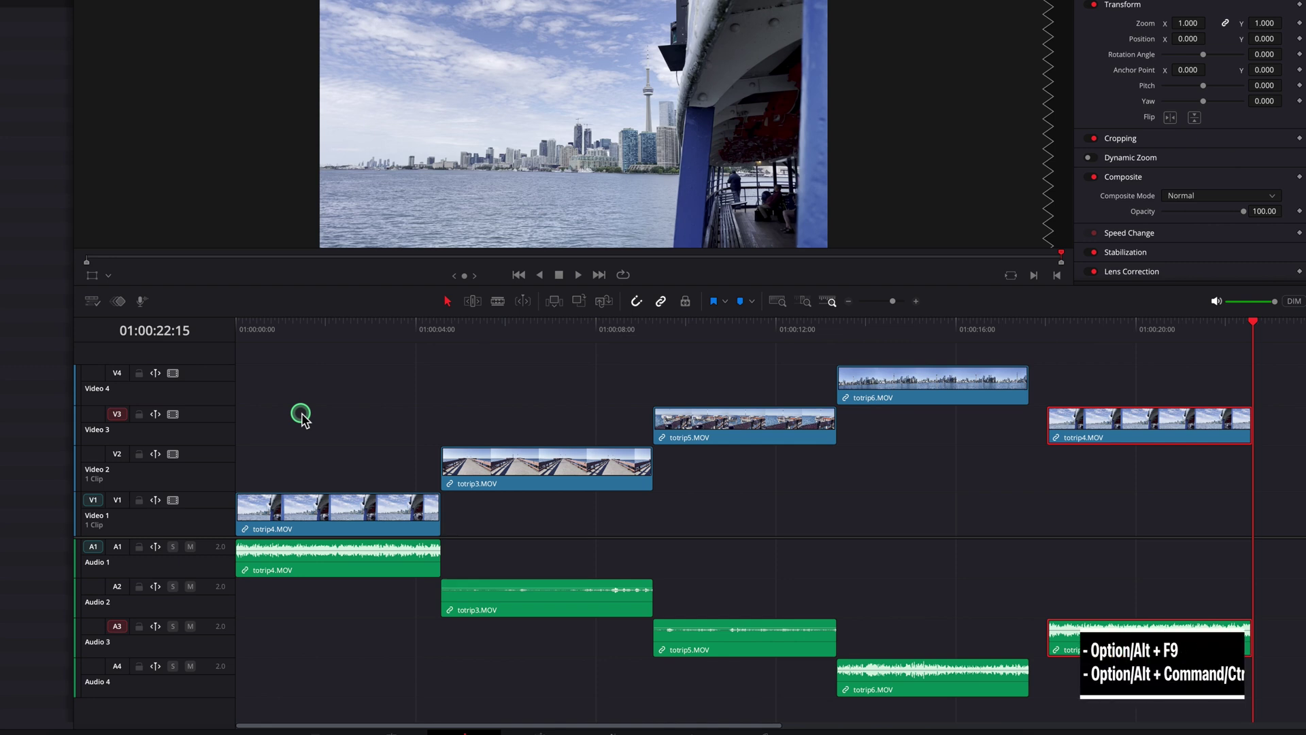
Toggle all video and audio destinations with Alt+F9 and Ctrl+Alt+F9, then undo the totrip4.MOV paste.
key("alt+F9")
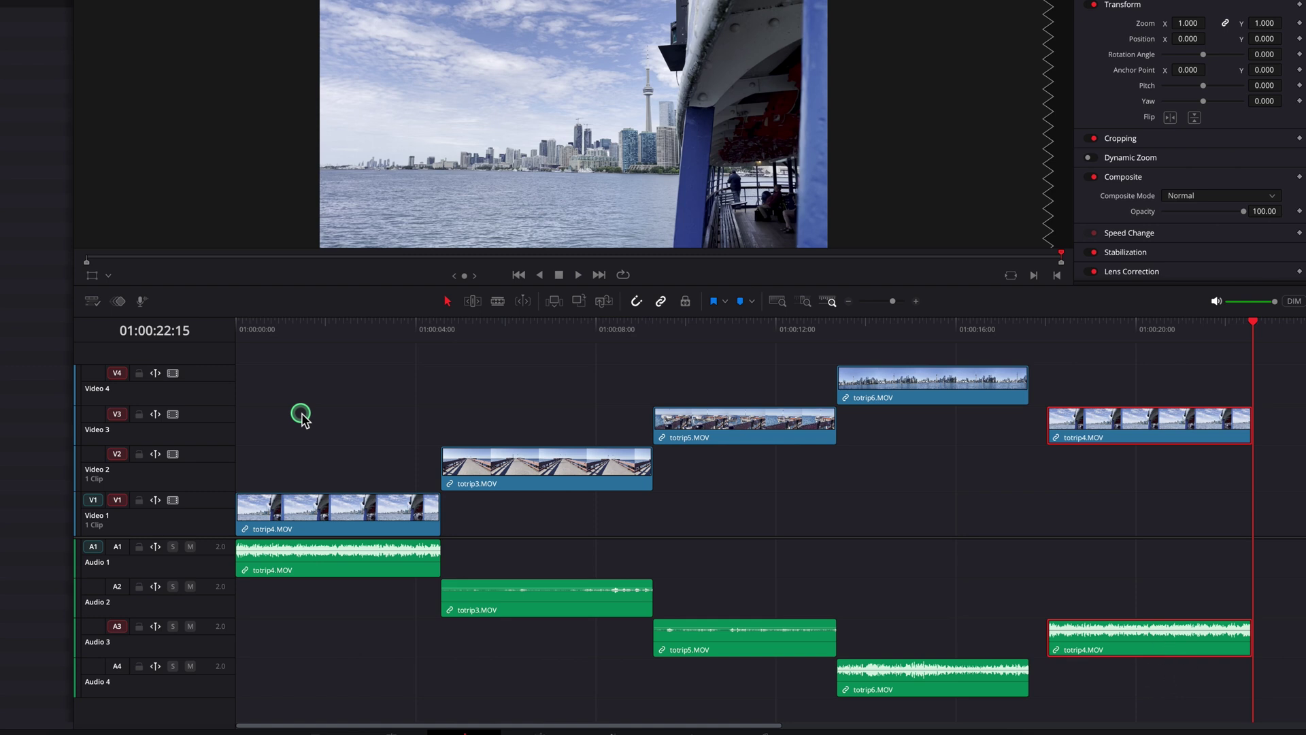
key("ctrl+alt+F9")
key("ctrl+alt+F9")
key("alt+F9")
key("ctrl+z")
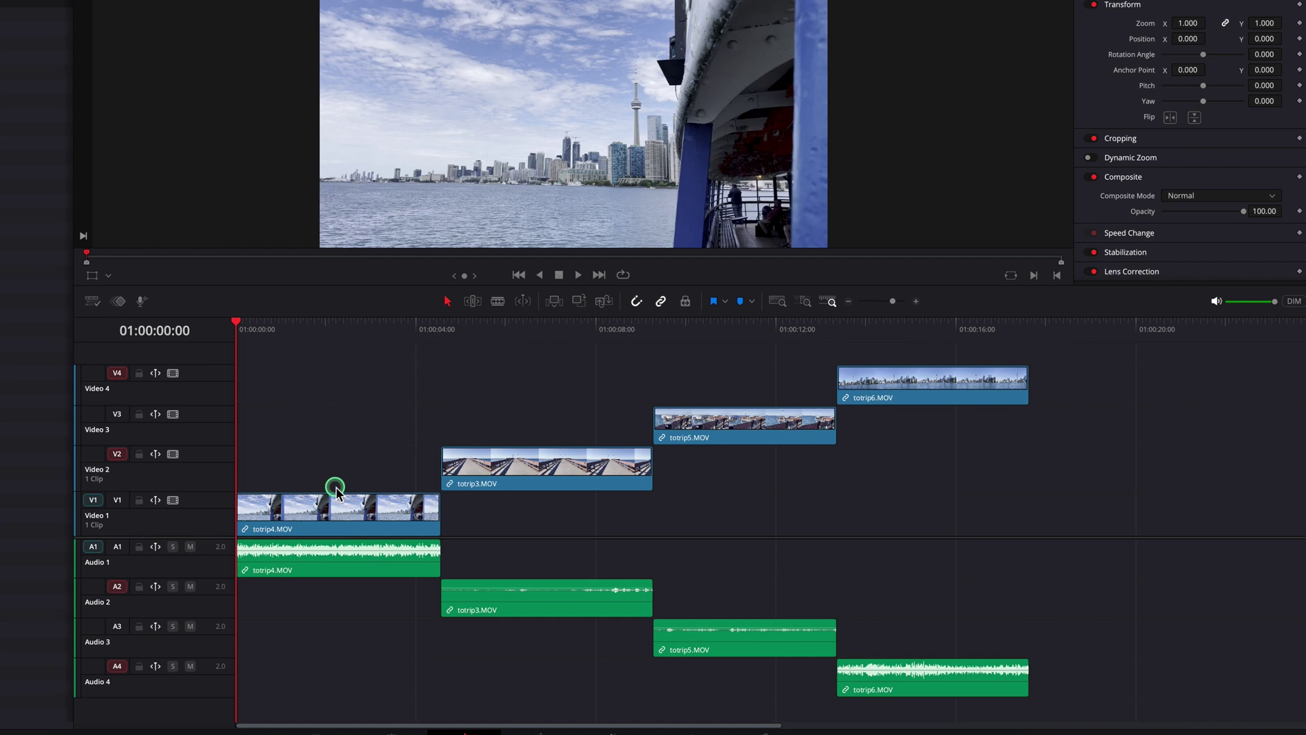
Test-paste totrip4.MOV after the last clip onto Video 2 and Audio 2, then undo it.
left_click(335, 509)
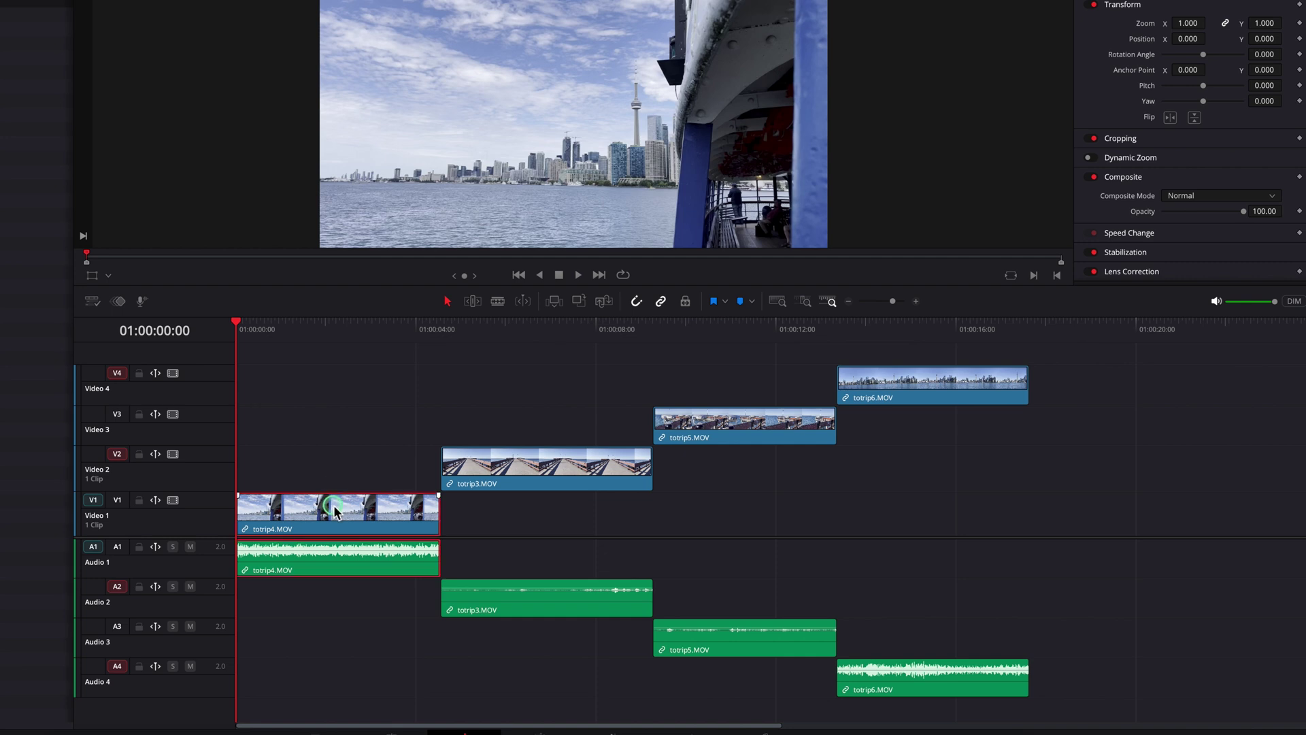
mouse_move(1055, 331)
left_mouse_down()
mouse_move(1070, 337)
mouse_move(1053, 338)
left_mouse_up()
key("ctrl+v")
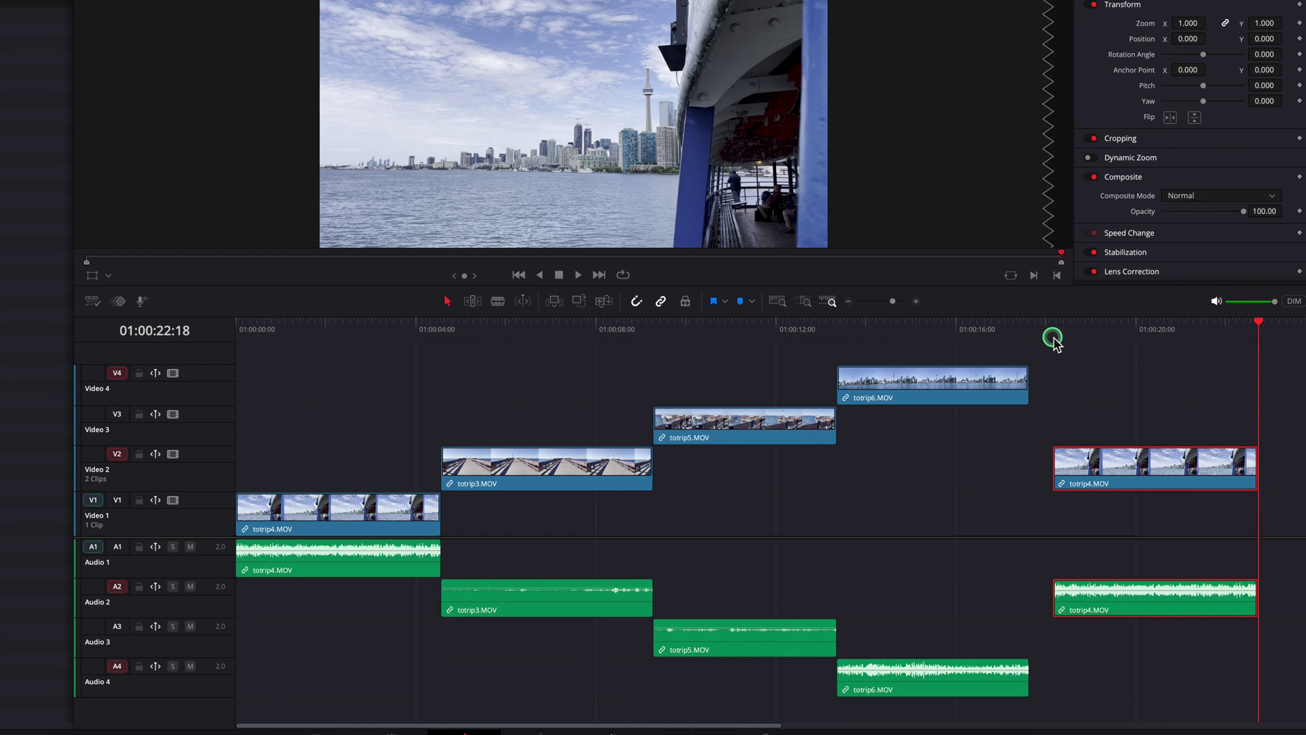
key("ctrl+z")
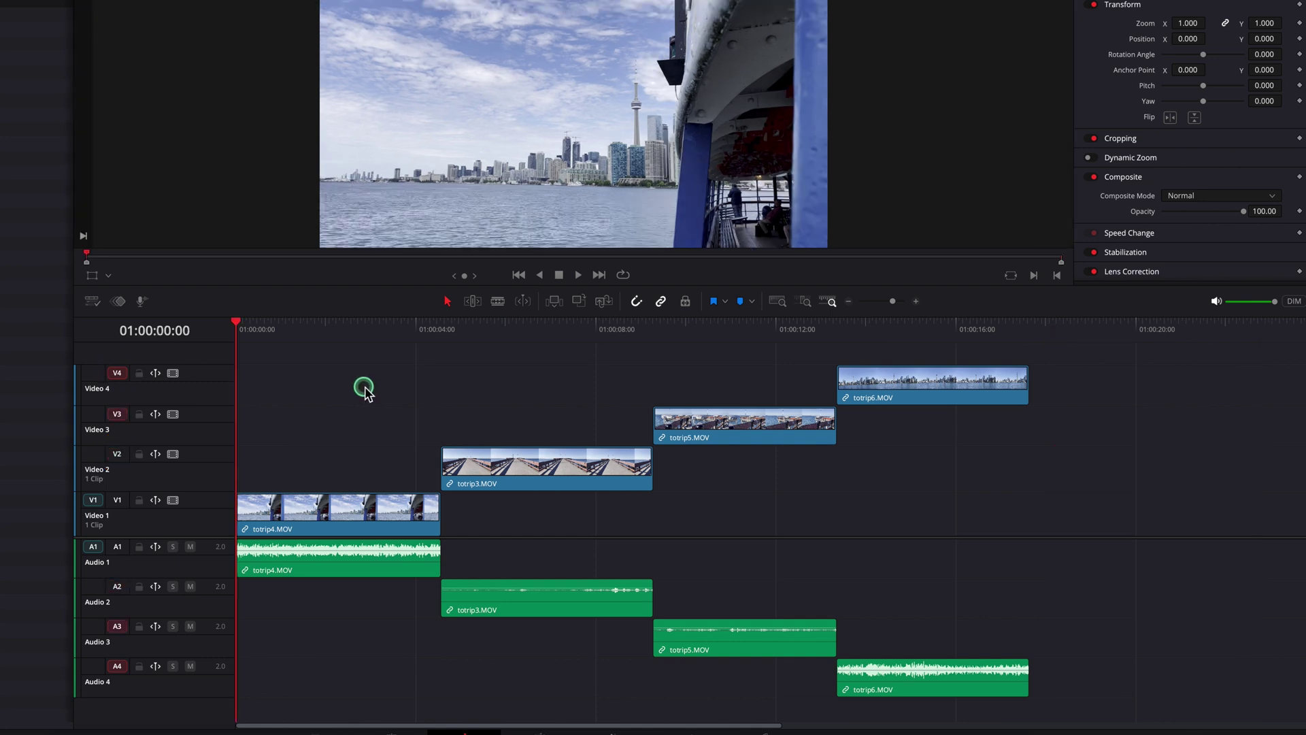
Select totrip4.MOV on Video 1 and paste it at the ruler near 01:00:18.
left_click(362, 507)
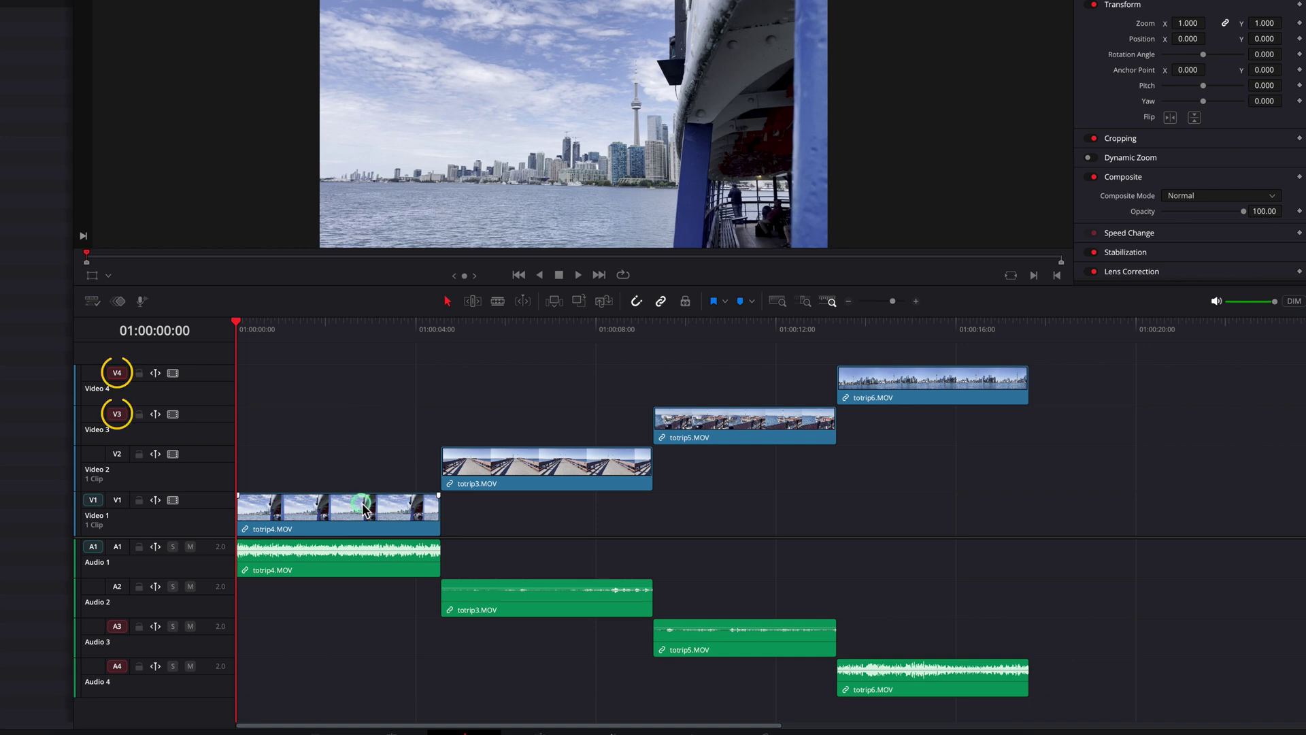
left_click(362, 507)
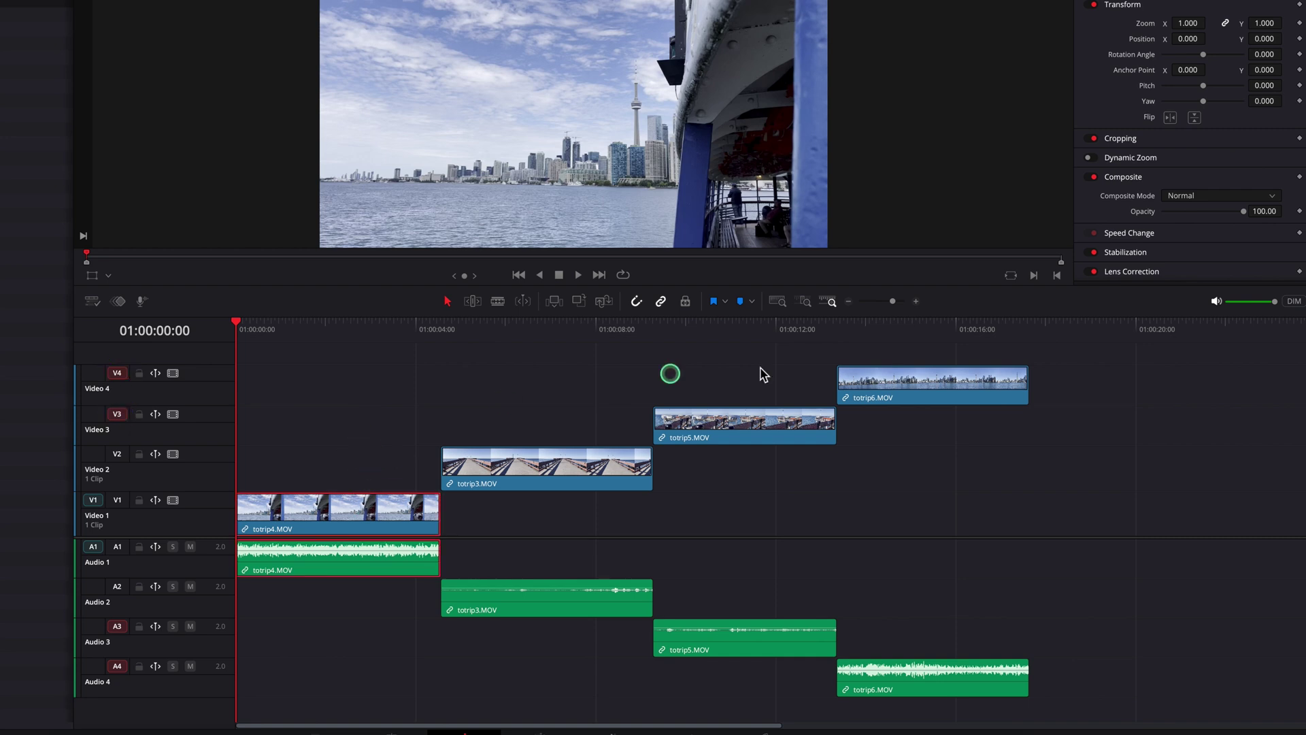
left_click(1054, 326)
key("ctrl+v")
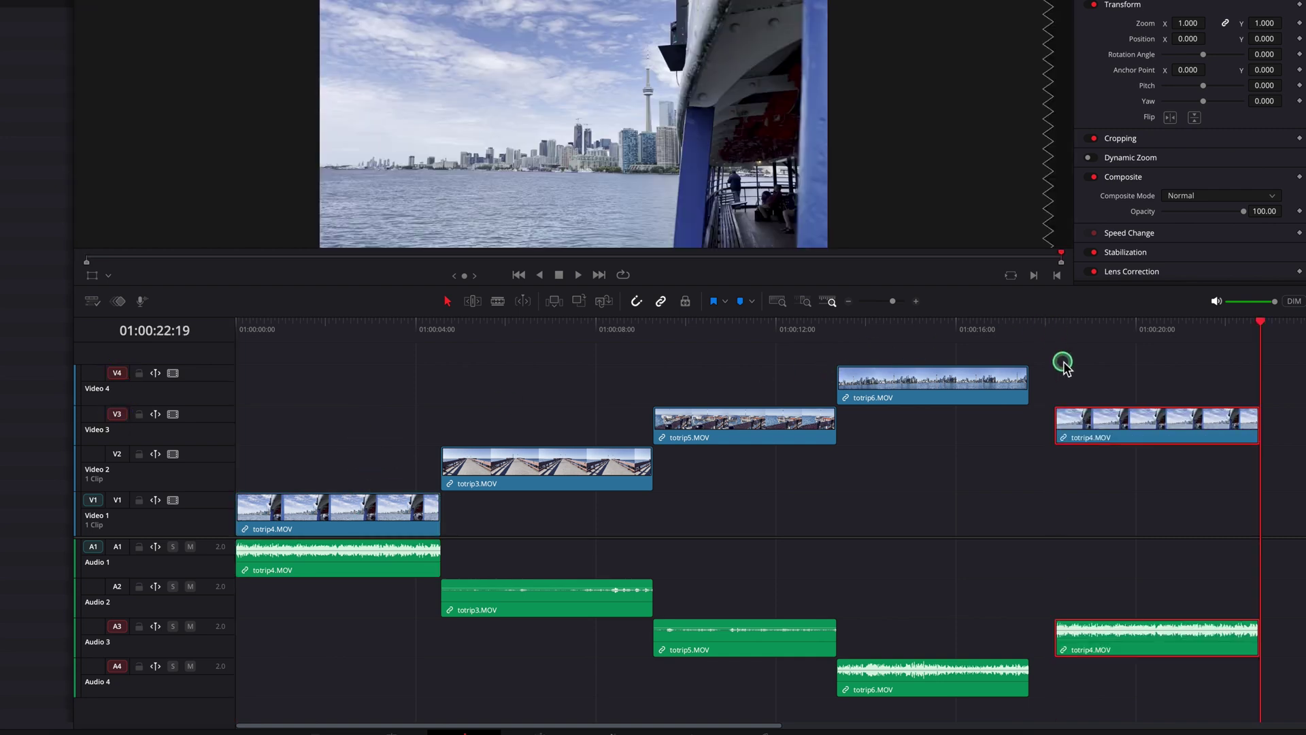